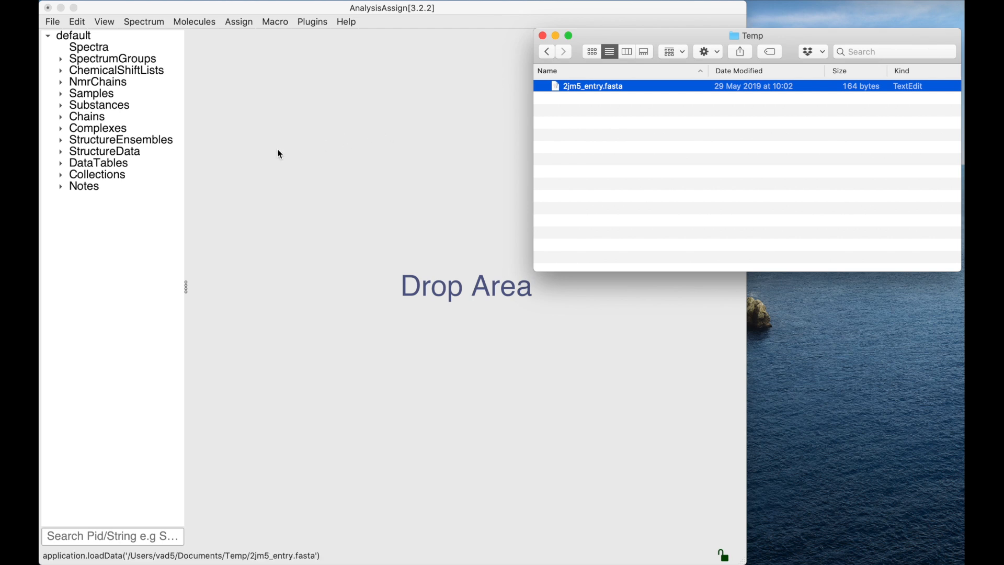
# - Rename the pdb substance to RGS18
pyautogui.click(61, 105)
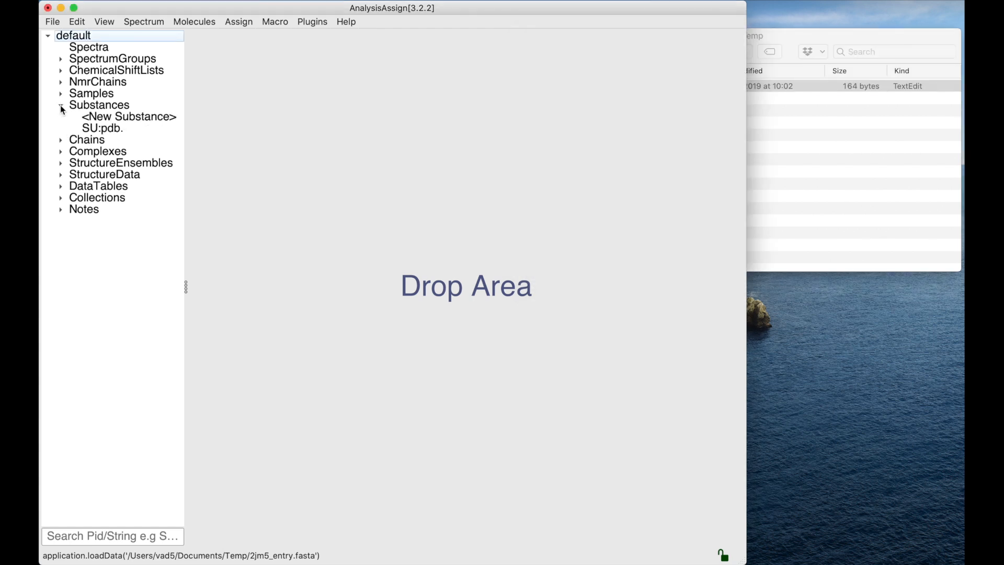
pyautogui.doubleClick(104, 130)
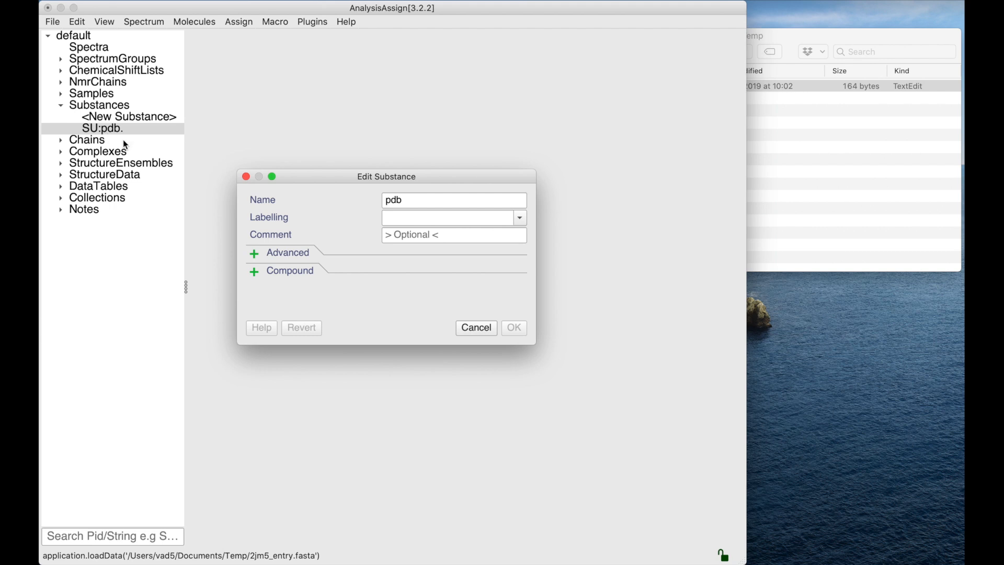
pyautogui.click(415, 201)
pyautogui.write('R')
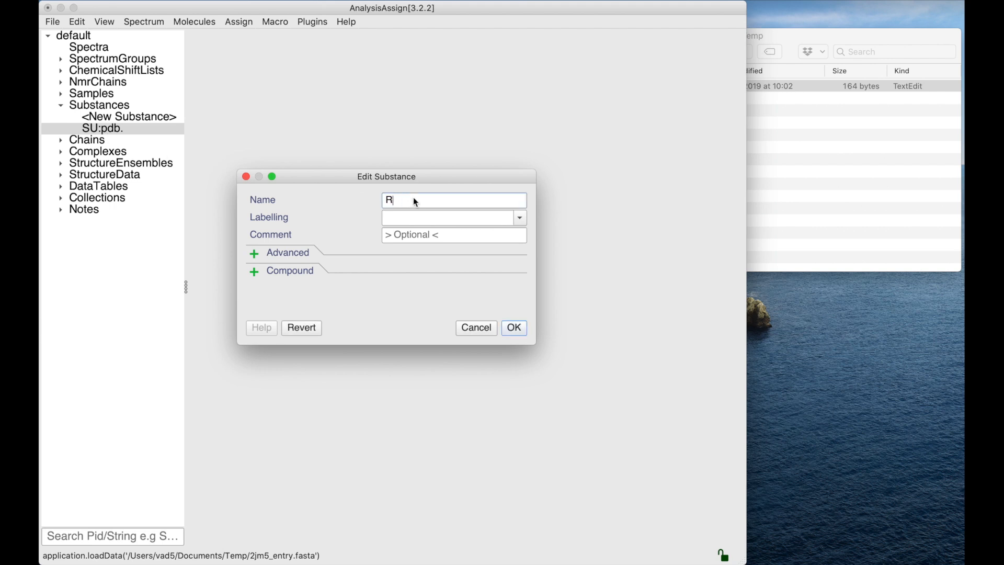
pyautogui.write('GS18')
pyautogui.press('Return')
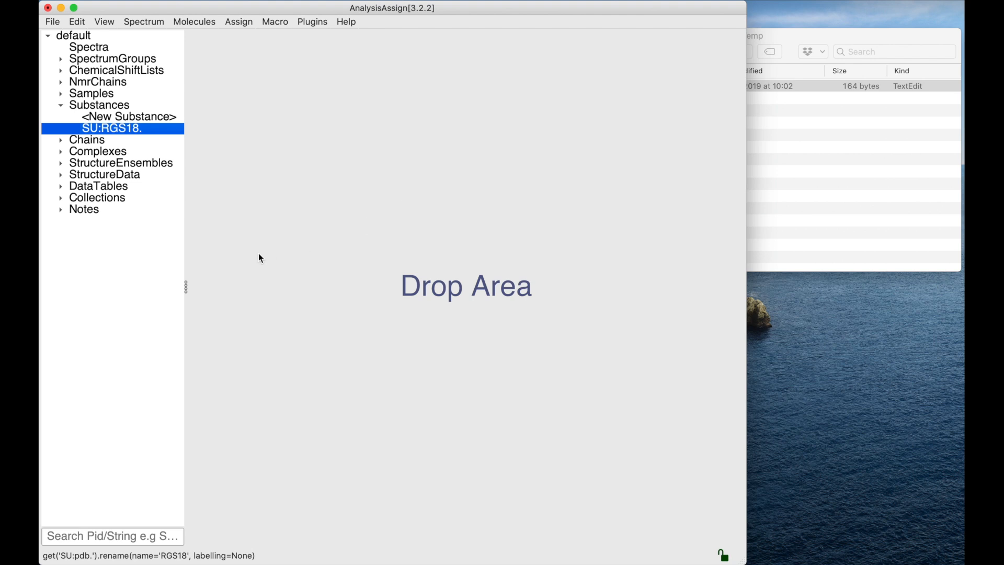
# - Expand chain A to browse its residue list
pyautogui.click(61, 142)
pyautogui.click(75, 164)
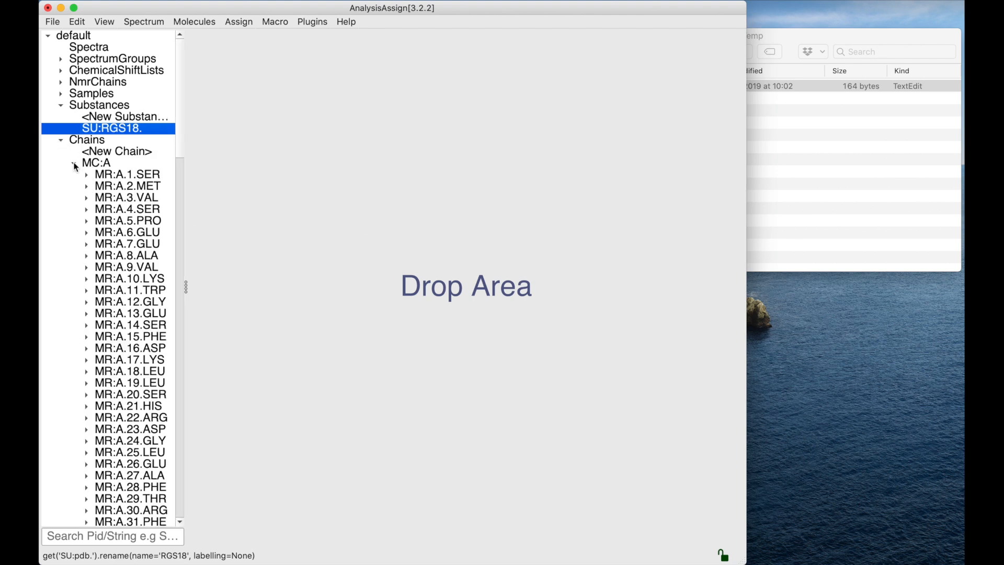
pyautogui.scroll(-1, 146, 347)
pyautogui.scroll(-10, 146, 346)
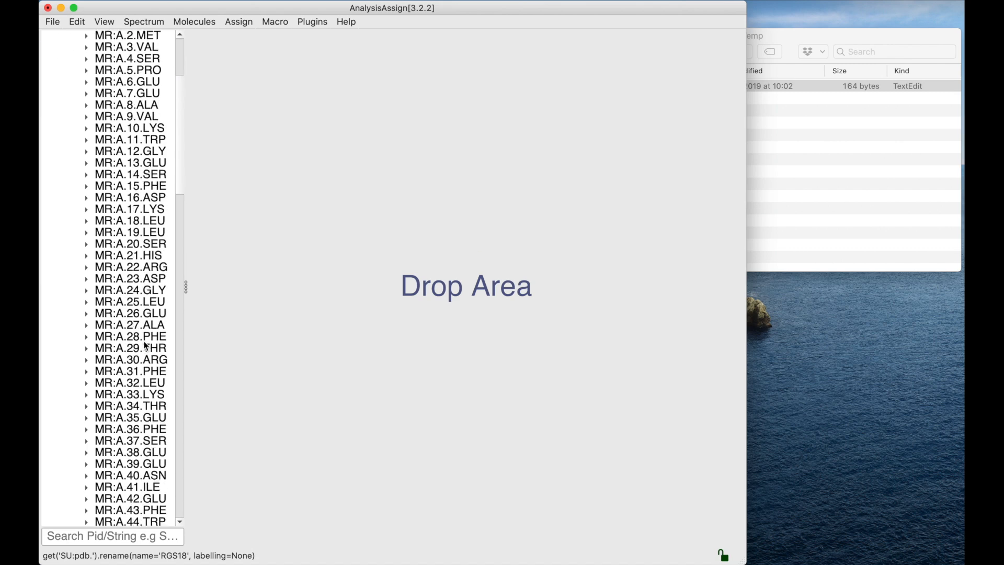
pyautogui.scroll(10, 146, 347)
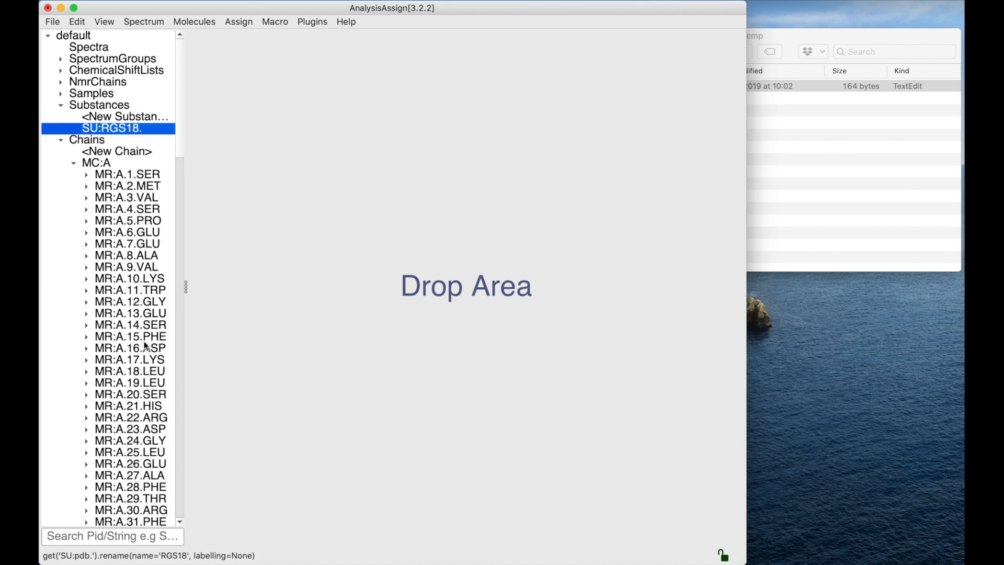
pyautogui.click(74, 164)
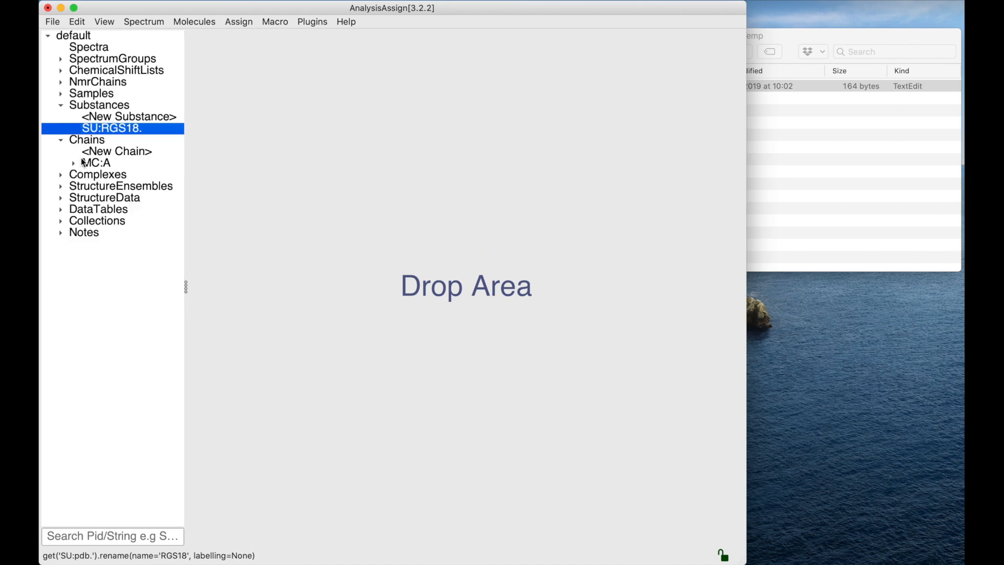
pyautogui.click(201, 24)
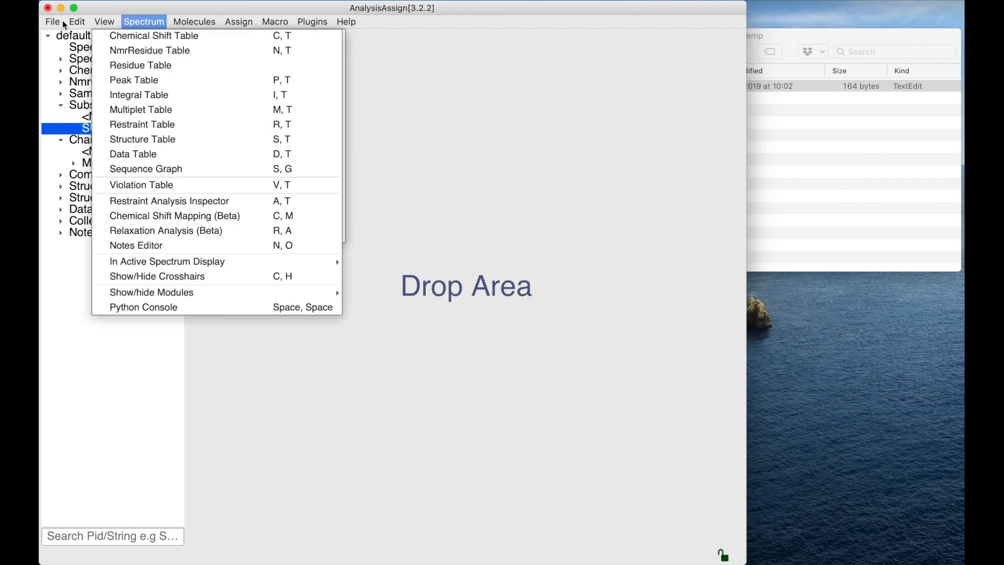
pyautogui.moveTo(54, 22)
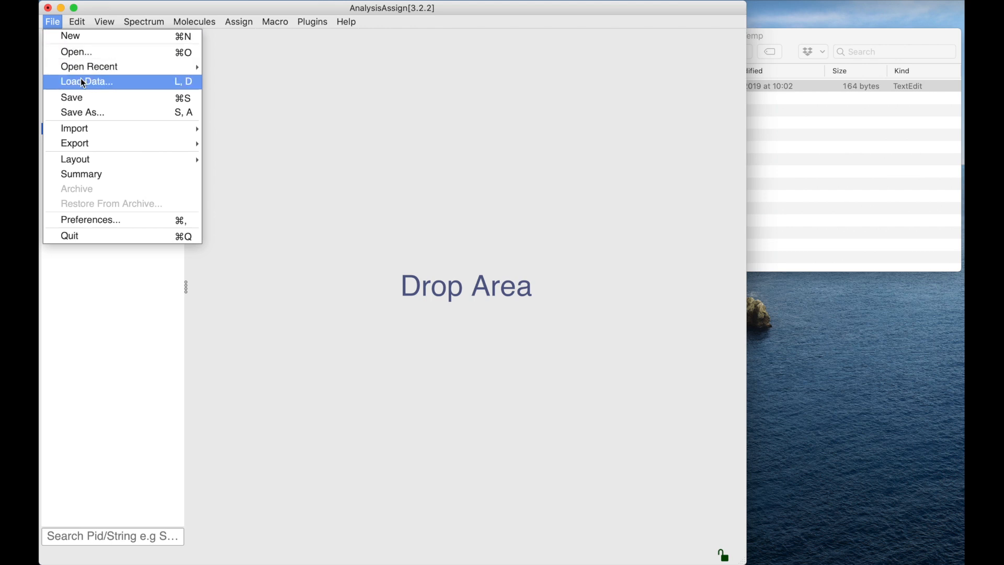
pyautogui.click(289, 99)
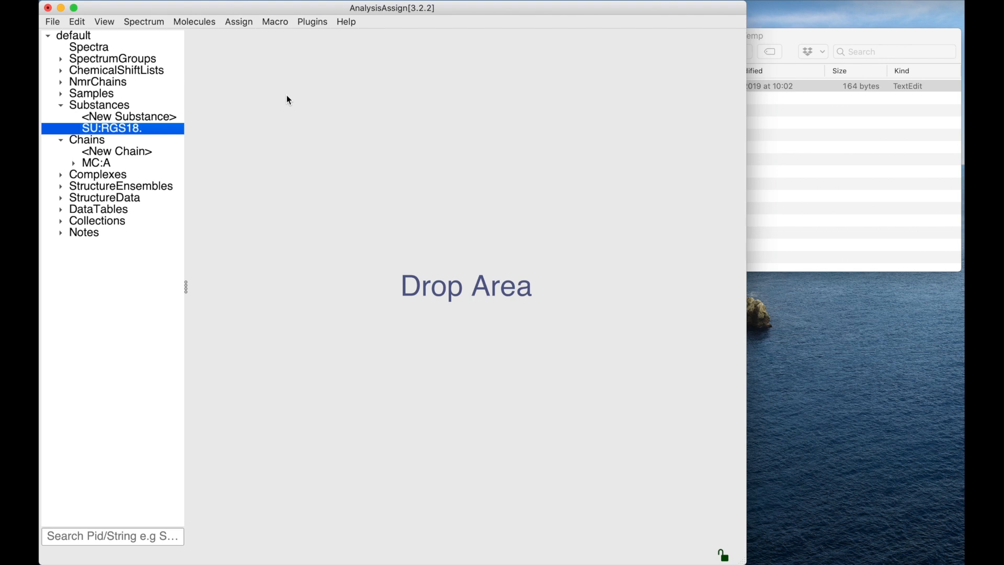
pyautogui.click(198, 24)
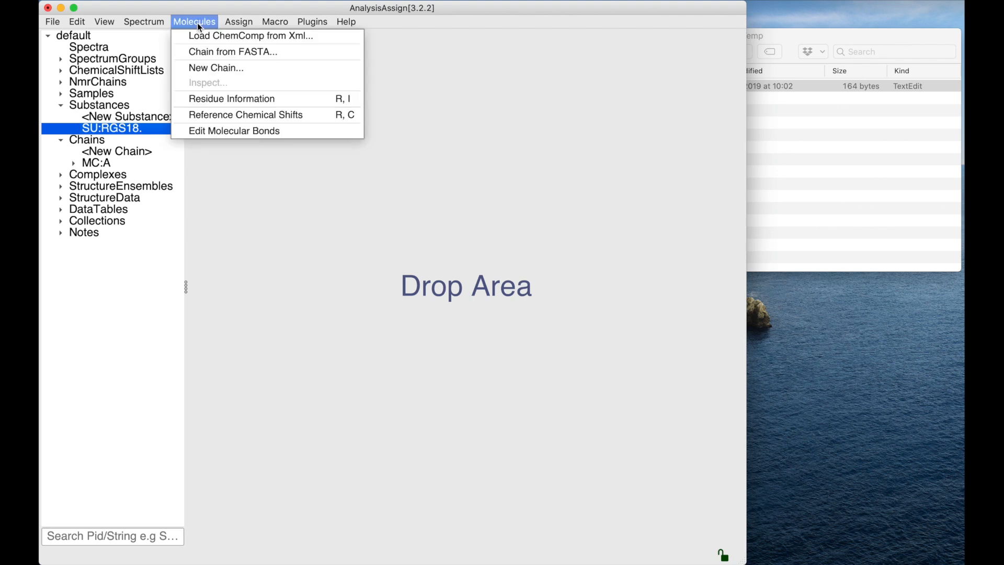
pyautogui.click(226, 193)
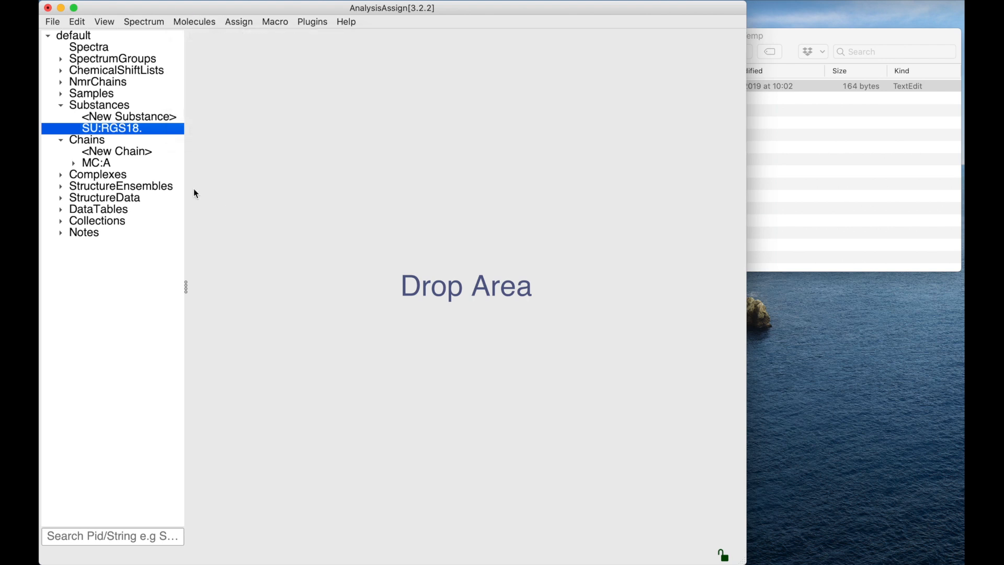
# - Start a new chain with substance name RGS7 and molecule type protein
pyautogui.doubleClick(116, 153)
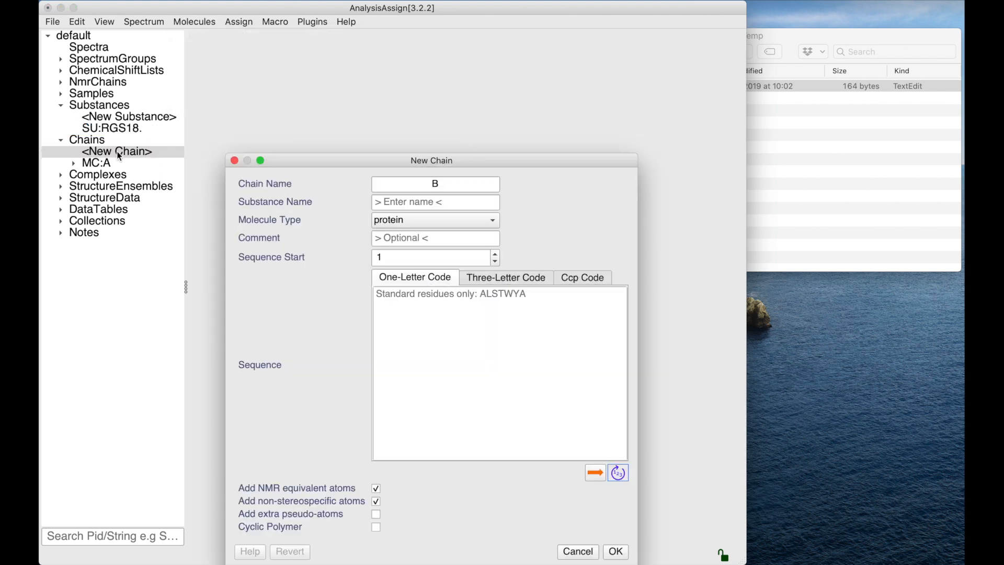
pyautogui.moveTo(322, 158); pyautogui.dragTo(313, 72)
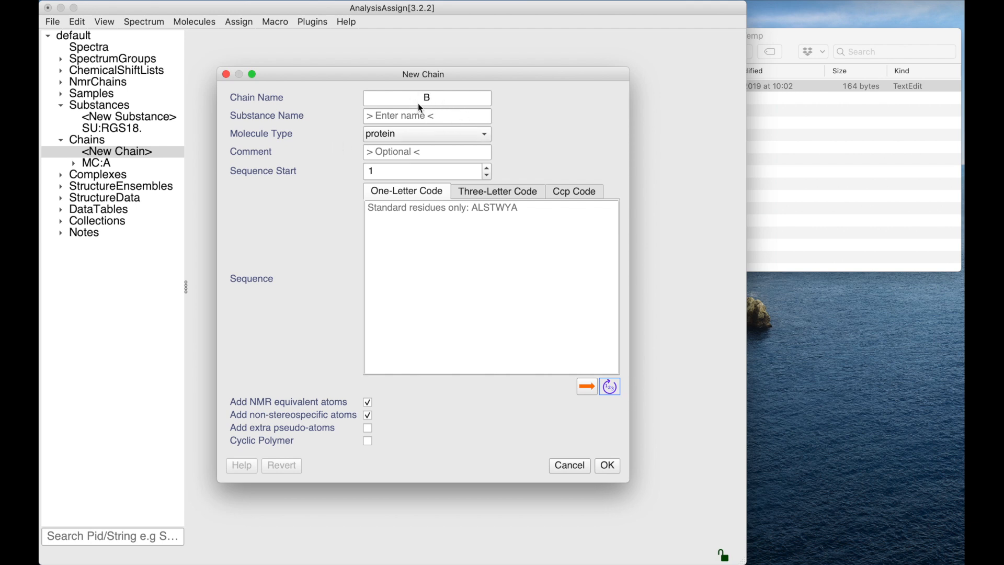
pyautogui.click(394, 119)
pyautogui.write('RGS7')
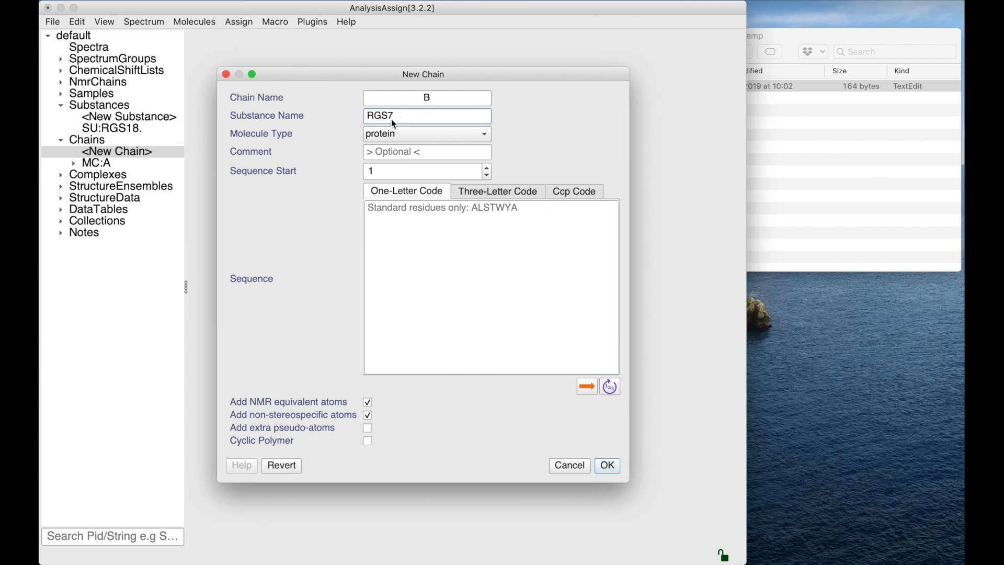
pyautogui.click(484, 135)
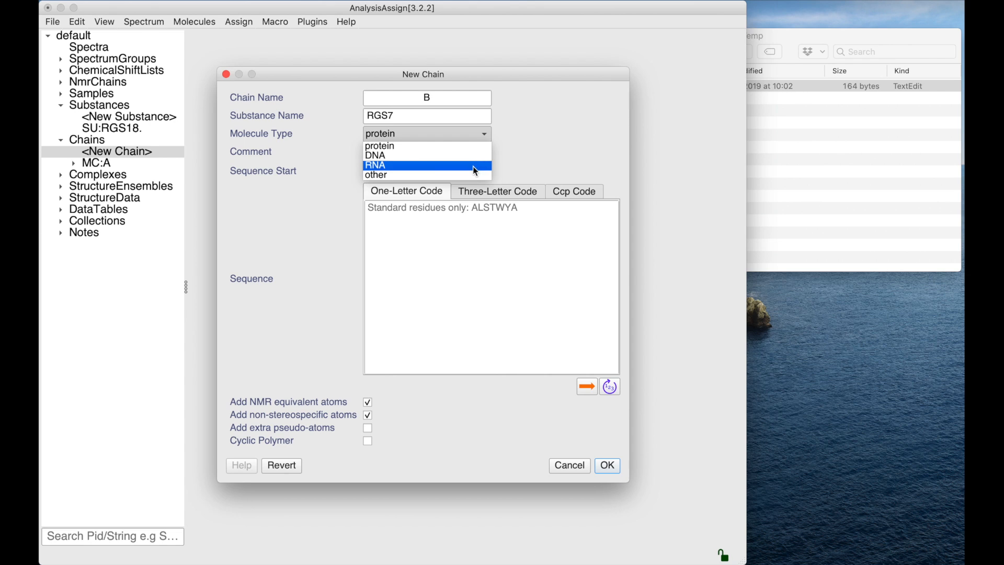
pyautogui.click(516, 134)
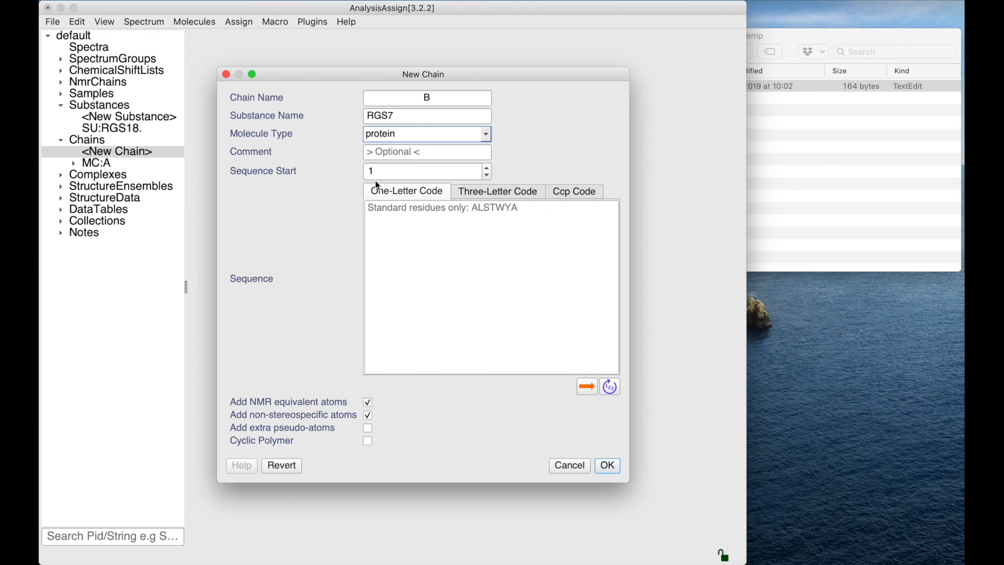
# - Paste the one-letter amino-acid sequence into the new chain and create it
pyautogui.click(386, 219)
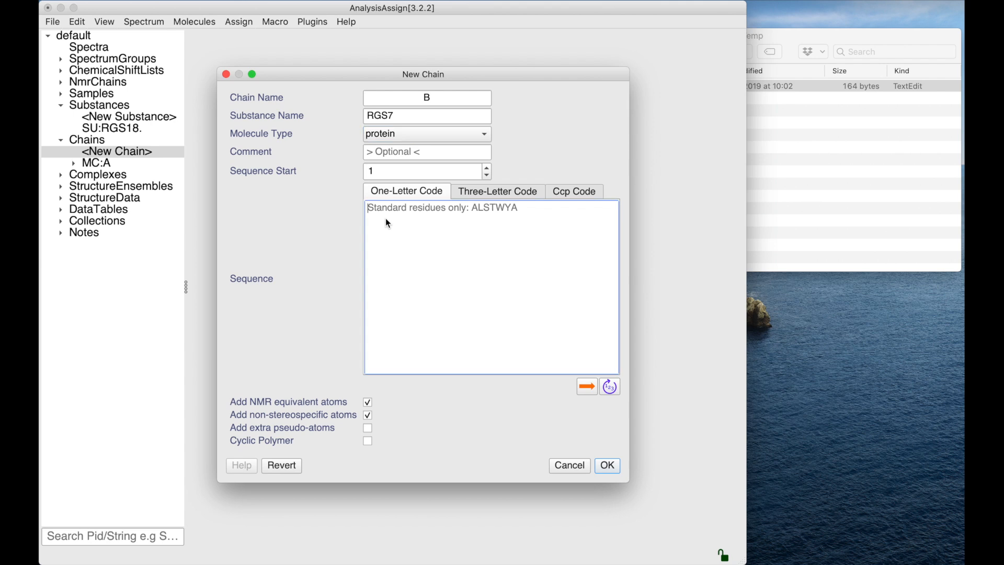
pyautogui.write('SMKEPSQQRVKRWGFGMDEALKDPVGREQFLKFLESEFSSENLRFWLAVEDLKKRPIKEVPSRVQEIWQEFLAPGAPSAINLDSKSYDKTTHNVKEPGRYTFEDAQEHIYKLMKSDSYPRFIRSSAYQELLQAKKKSGNSMDRRTS')
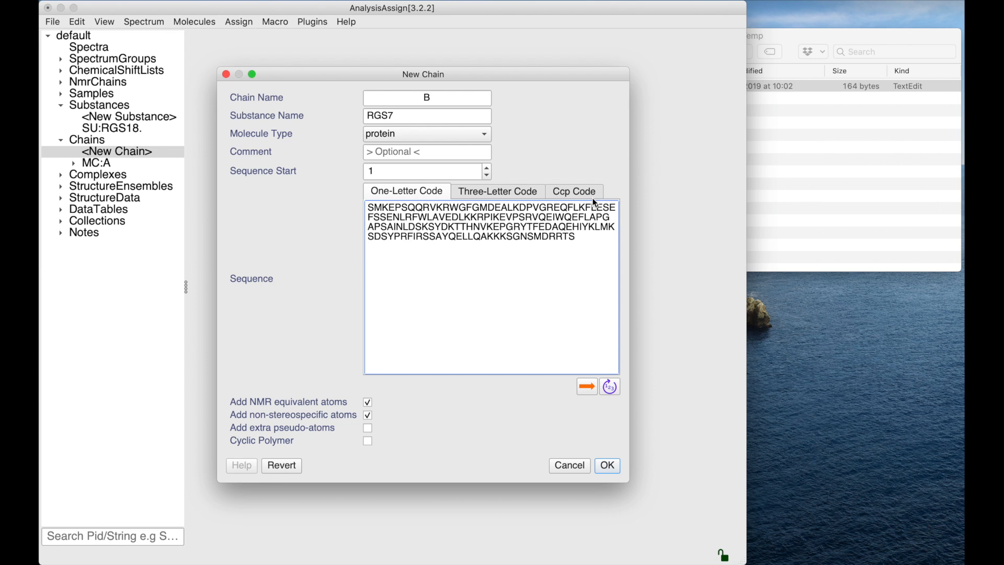
pyautogui.click(610, 388)
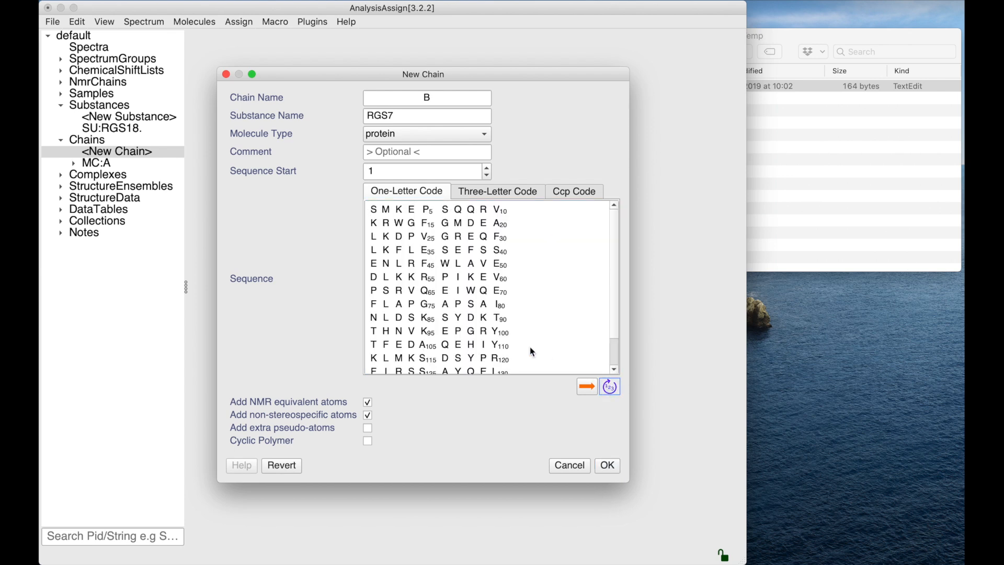
pyautogui.scroll(-2, 513, 330)
pyautogui.scroll(2, 523, 306)
pyautogui.click(587, 387)
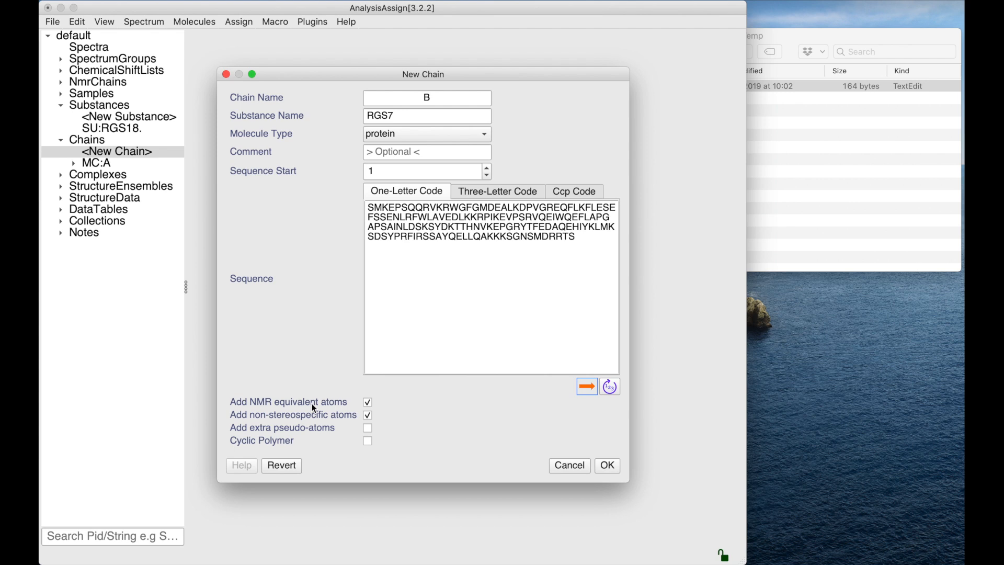
pyautogui.moveTo(312, 416)
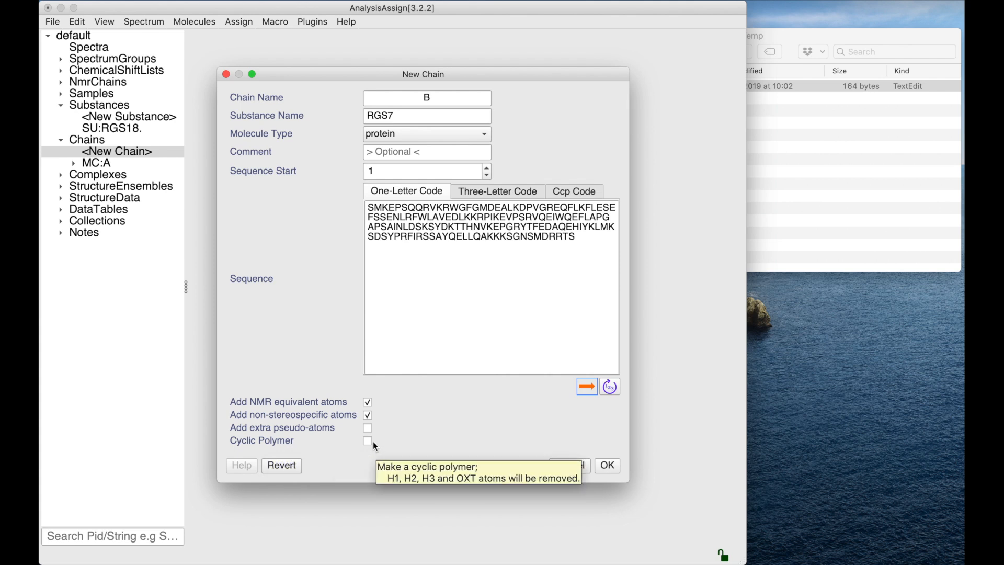
pyautogui.click(609, 465)
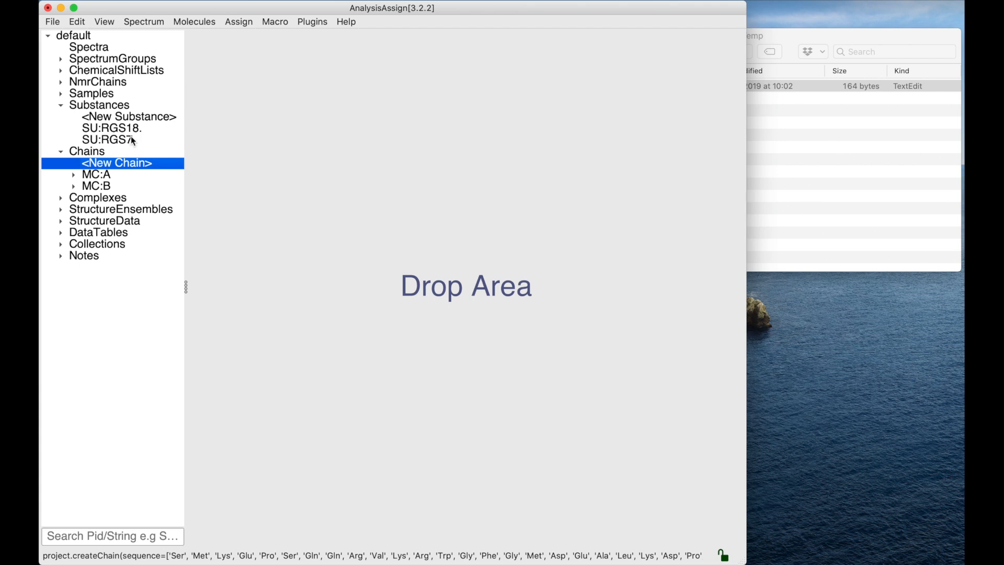
# - Clone chain B
pyautogui.click(103, 187)
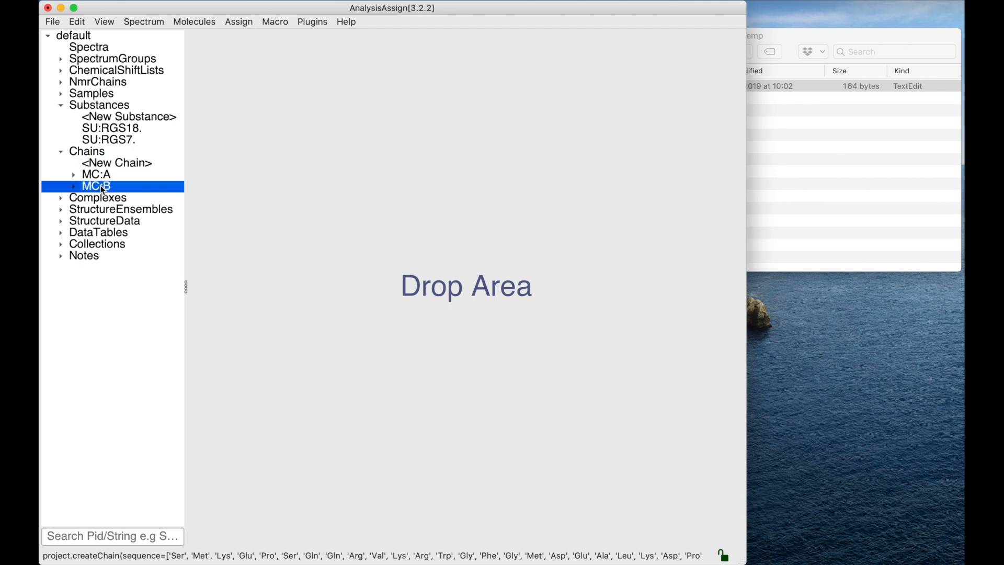
pyautogui.rightClick(103, 189)
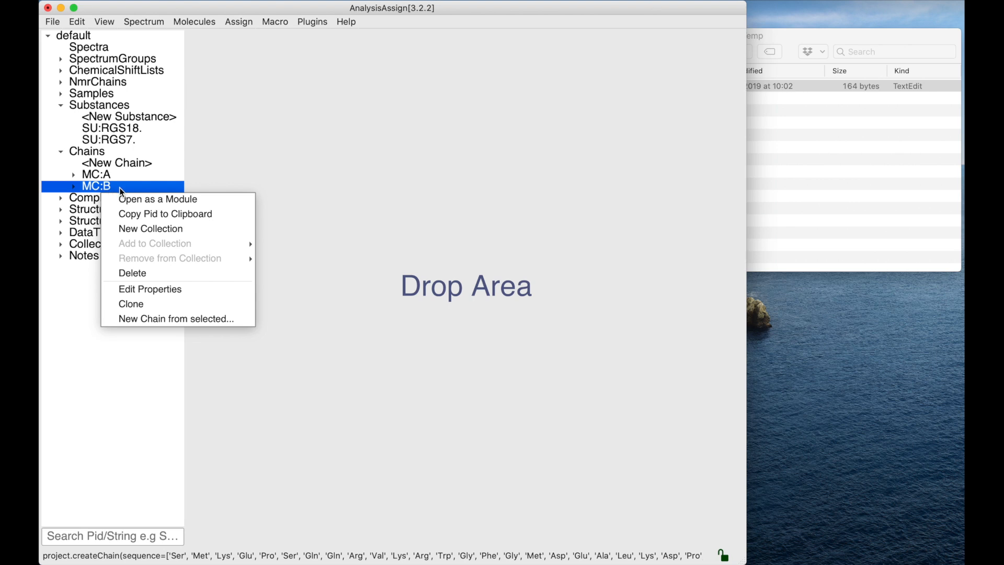
pyautogui.click(131, 305)
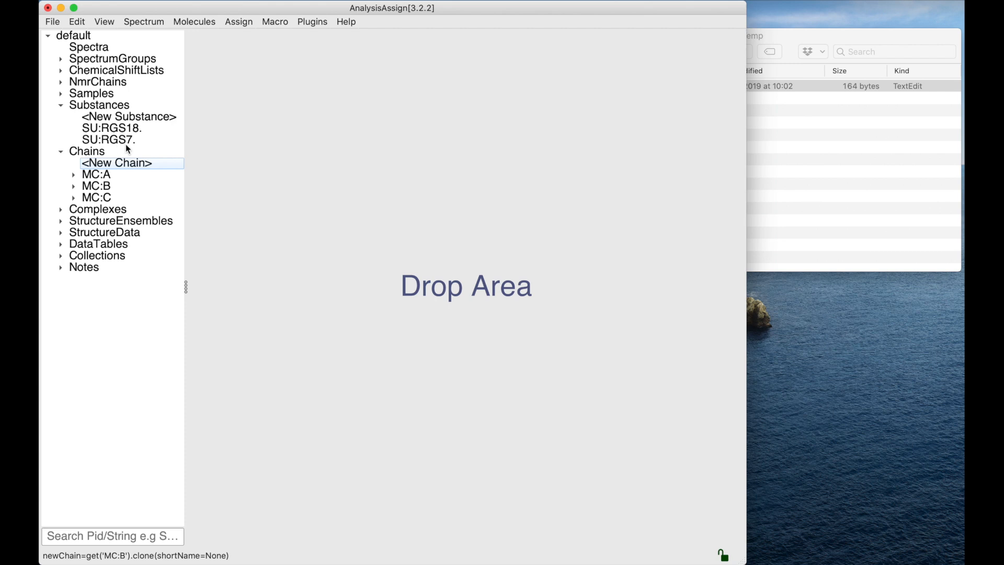
# - Start a new chain derived from chain A and change residue 66 in its sequence to Ala
pyautogui.click(105, 176)
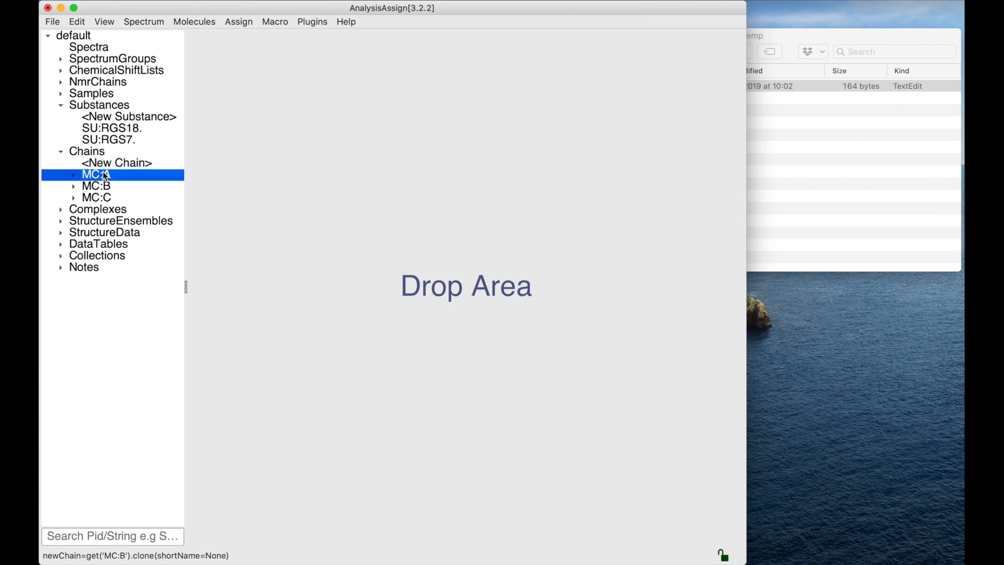
pyautogui.rightClick(103, 173)
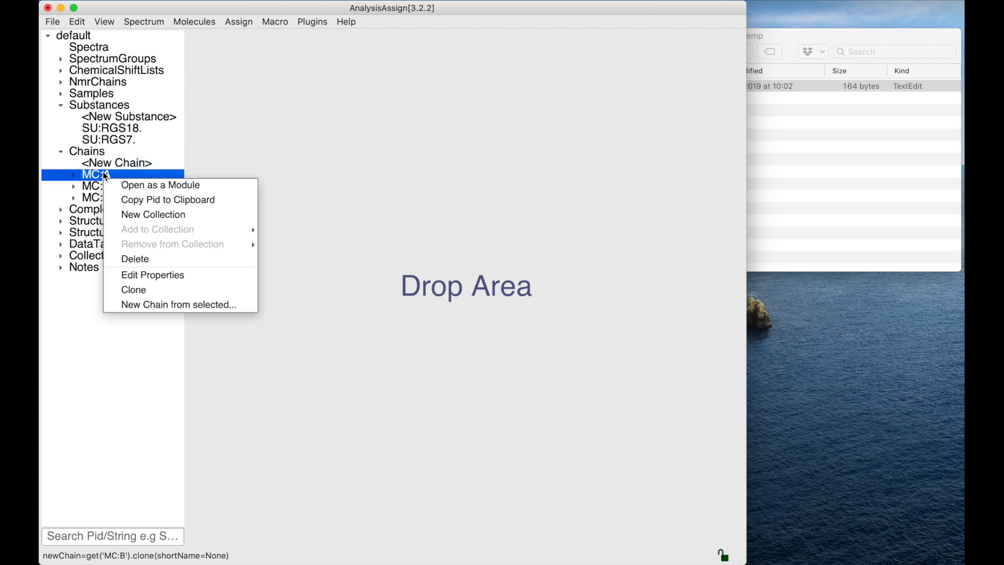
pyautogui.click(141, 305)
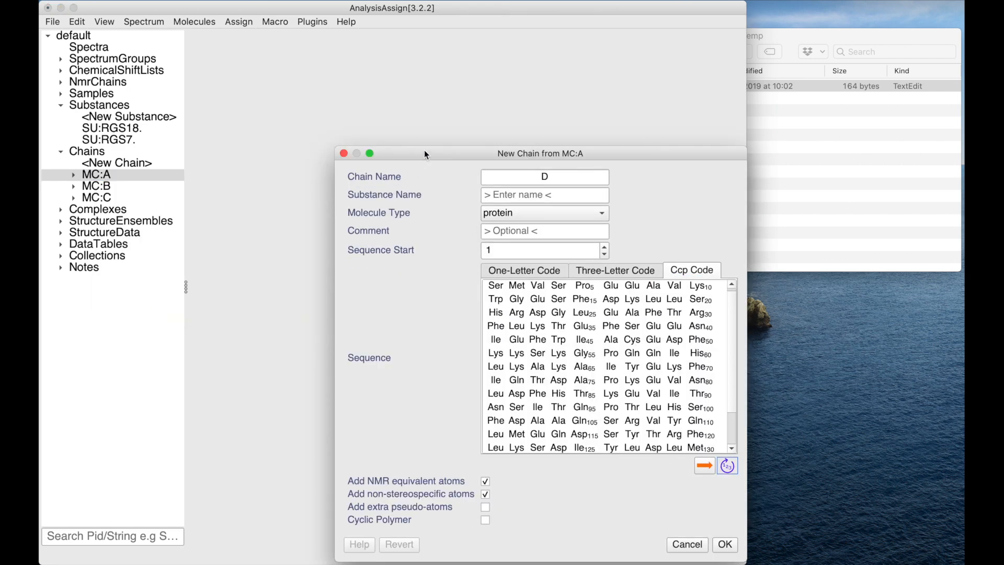
pyautogui.moveTo(425, 153); pyautogui.dragTo(334, 61)
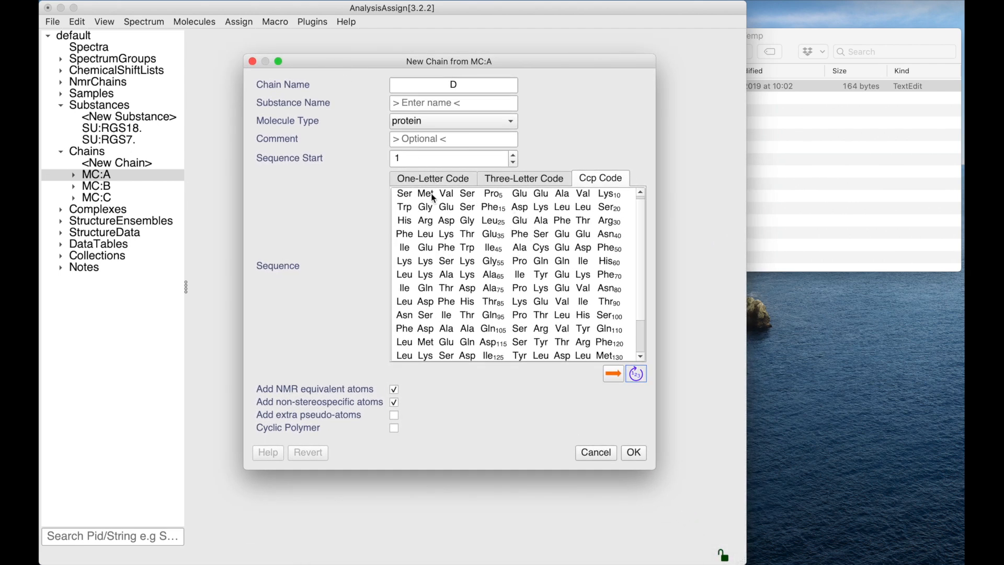
pyautogui.scroll(-4, 475, 353)
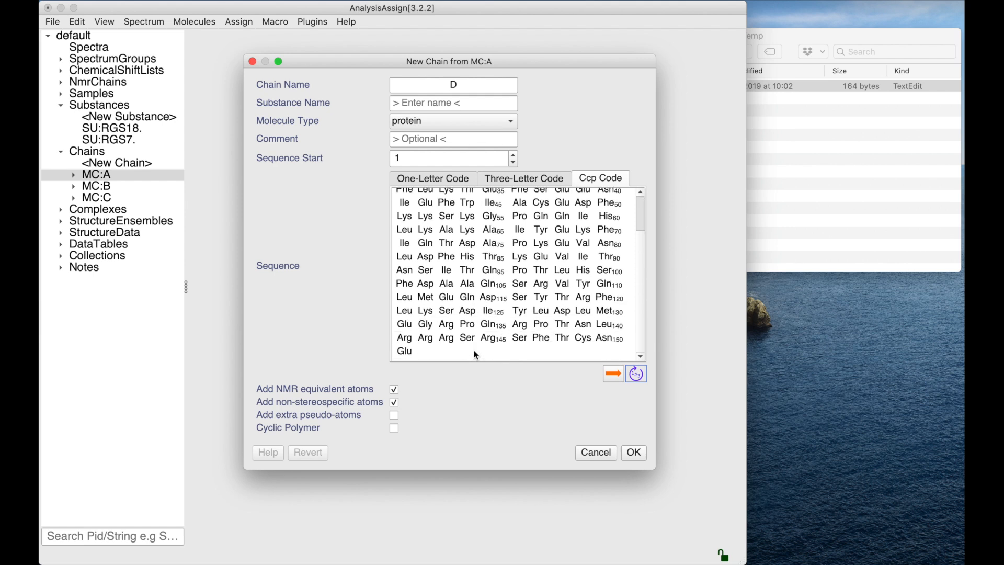
pyautogui.scroll(5, 475, 352)
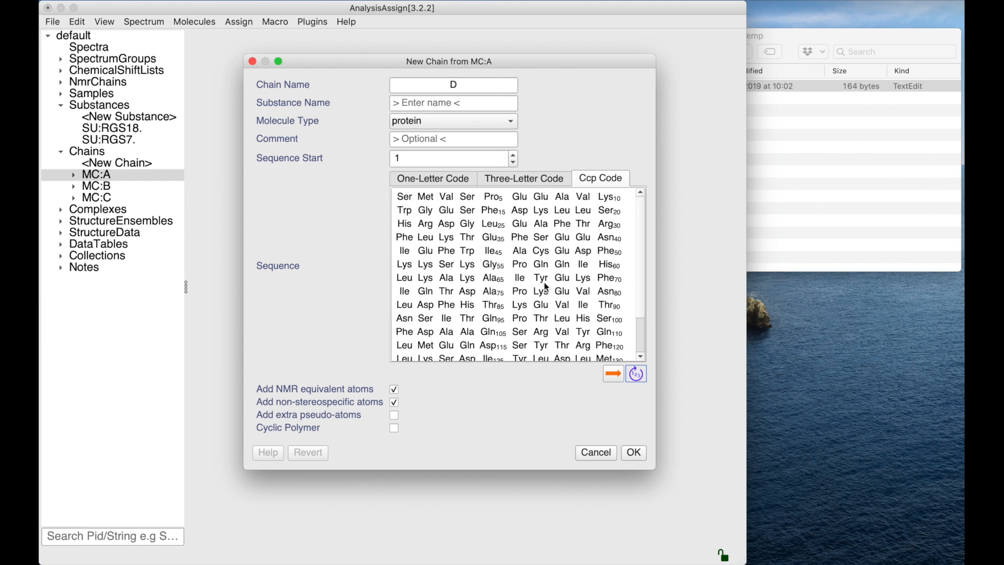
pyautogui.click(516, 278)
pyautogui.write('Ala')
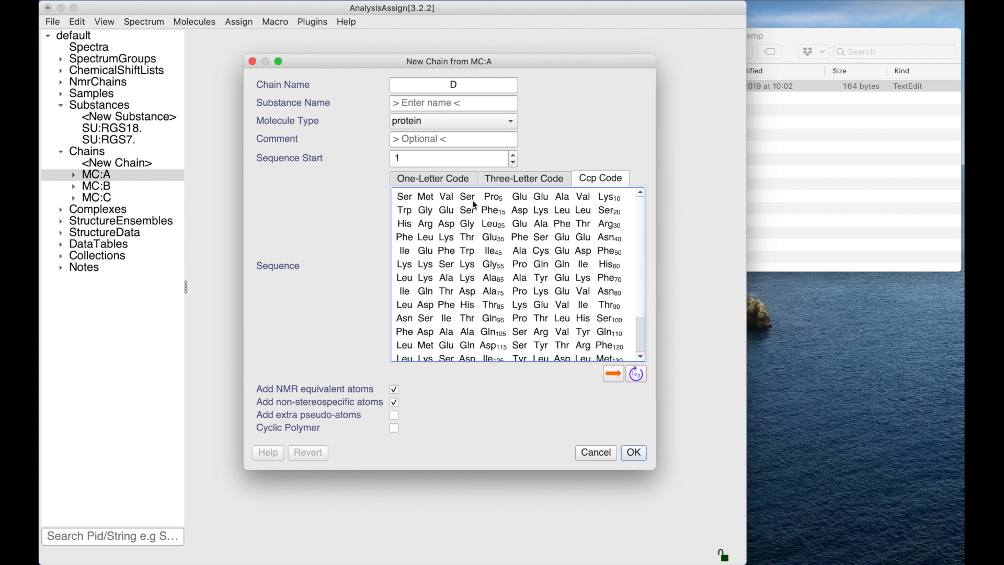
# - Copy the derived chain's sequence as one-letter codes and paste it into the one-letter code sequence field
pyautogui.rightClick(523, 264)
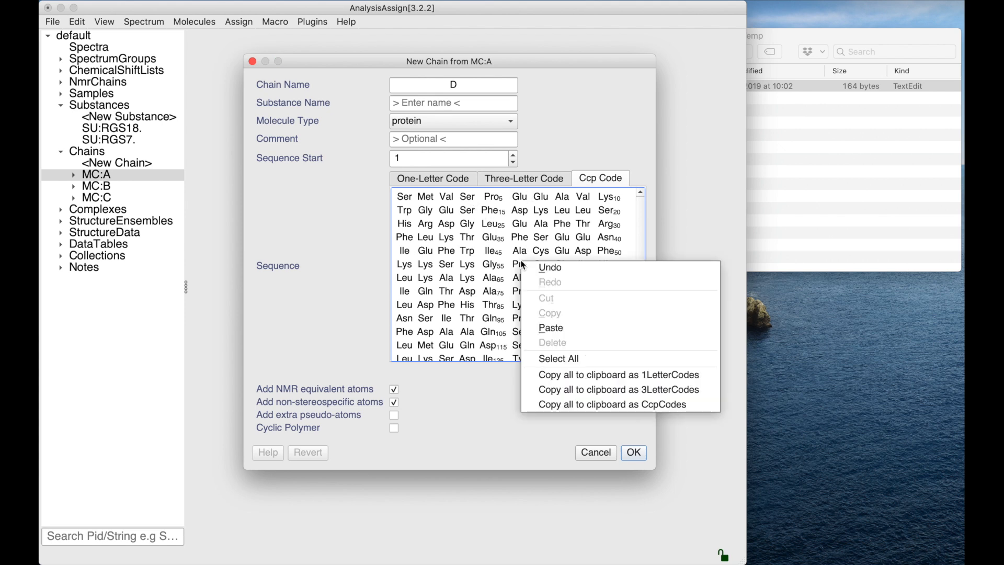
pyautogui.click(555, 376)
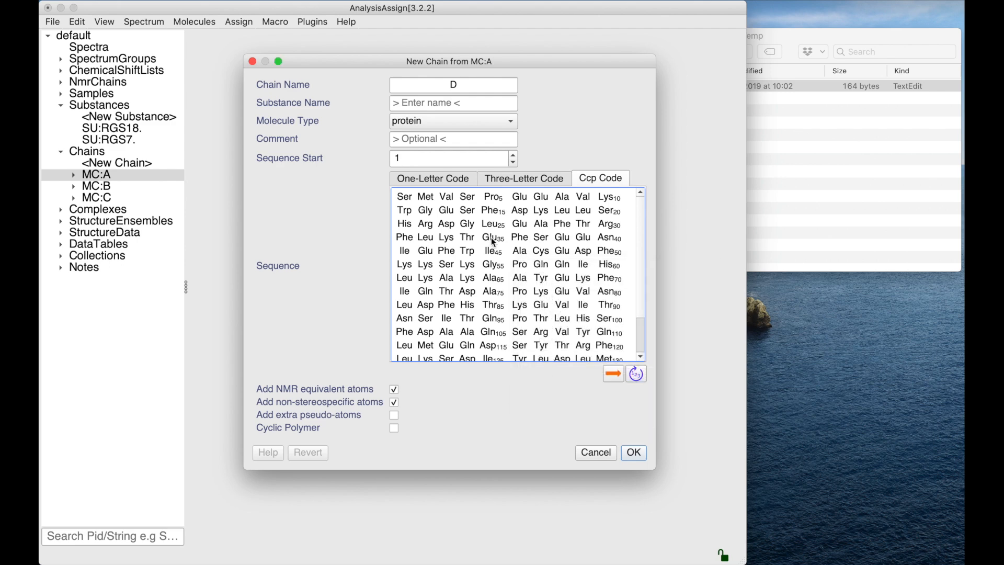
pyautogui.click(450, 181)
pyautogui.rightClick(453, 237)
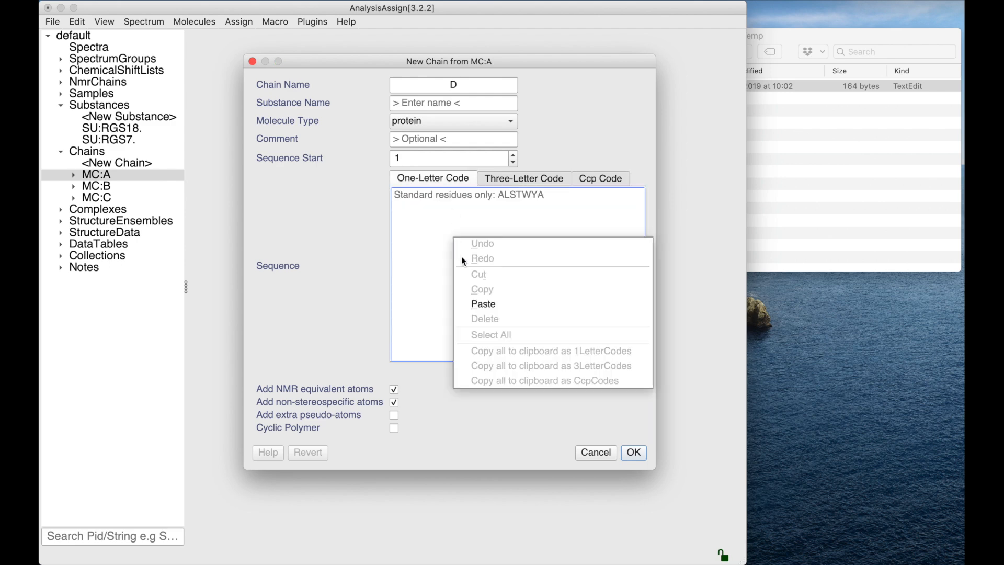
pyautogui.click(477, 304)
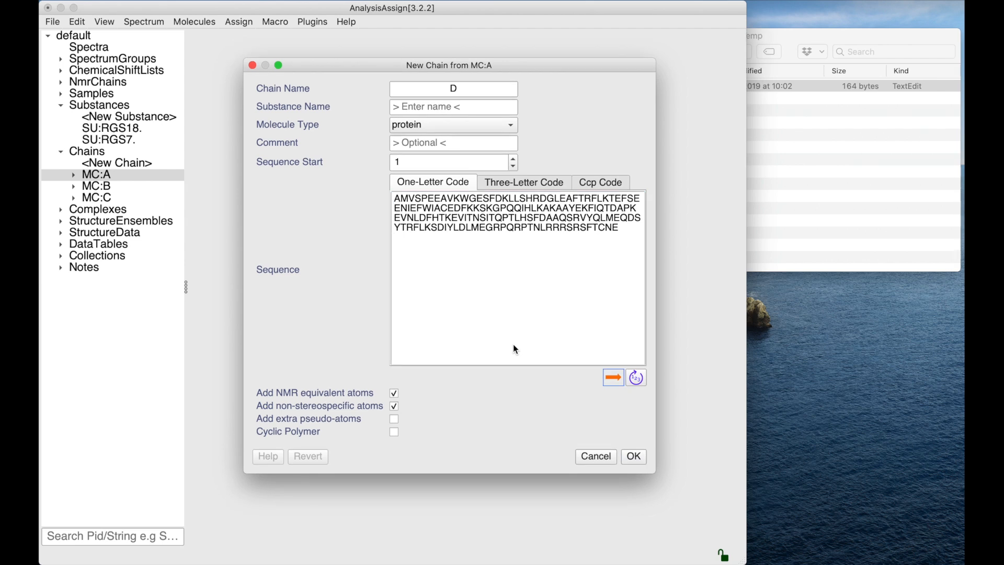
# - Replace the first residue with B in the one-letter sequence and refresh the sequence check
pyautogui.click(404, 203)
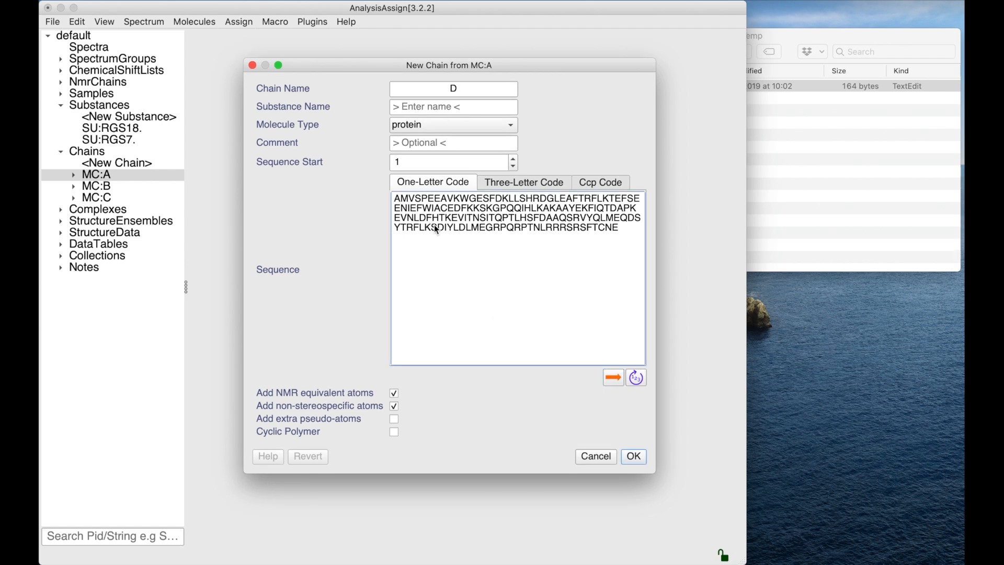
pyautogui.press('BackSpace')
pyautogui.write('B')
pyautogui.click(636, 378)
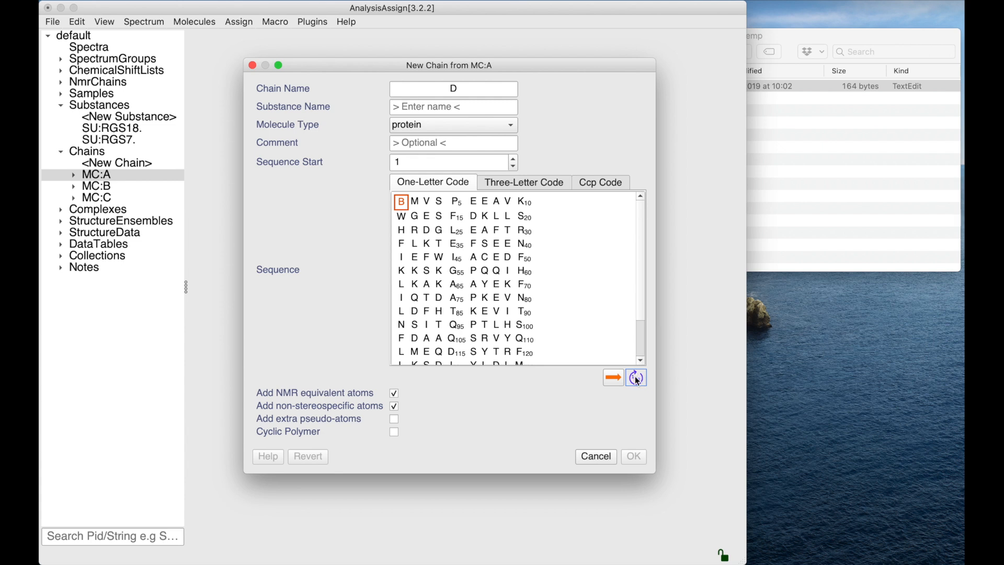
# - Change the first residue back to A and refresh the sequence check
pyautogui.click(404, 201)
pyautogui.press('BackSpace')
pyautogui.write('A')
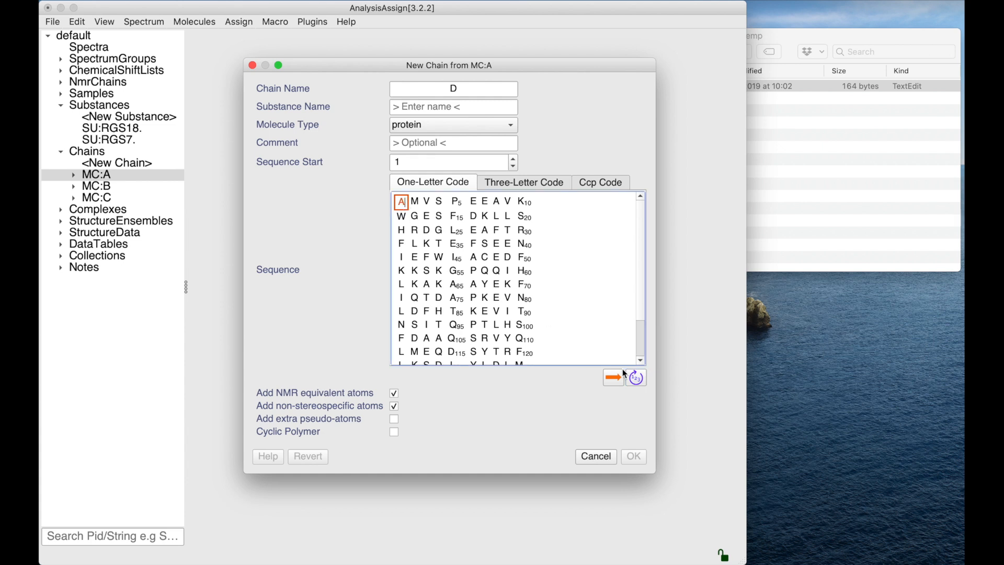
pyautogui.click(636, 378)
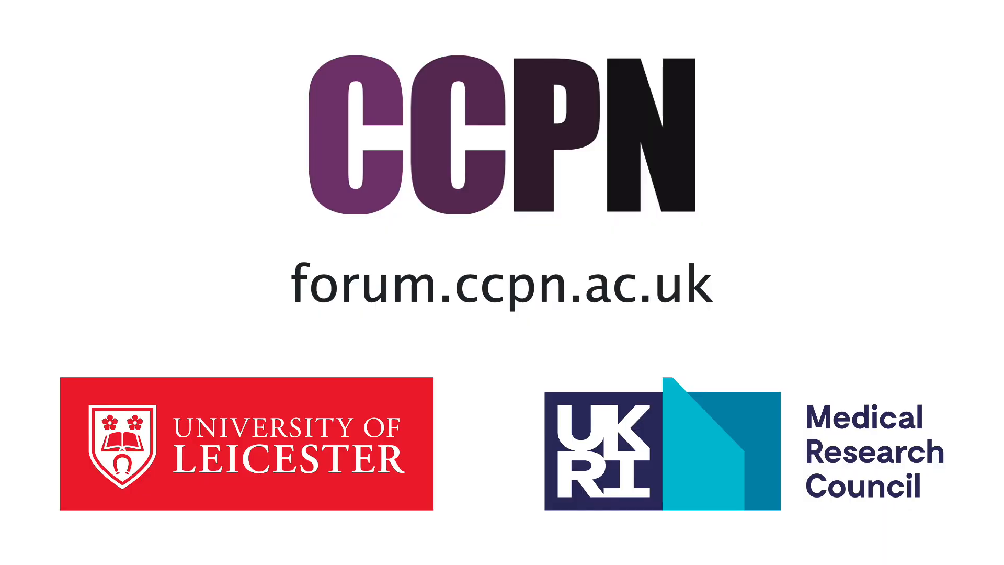